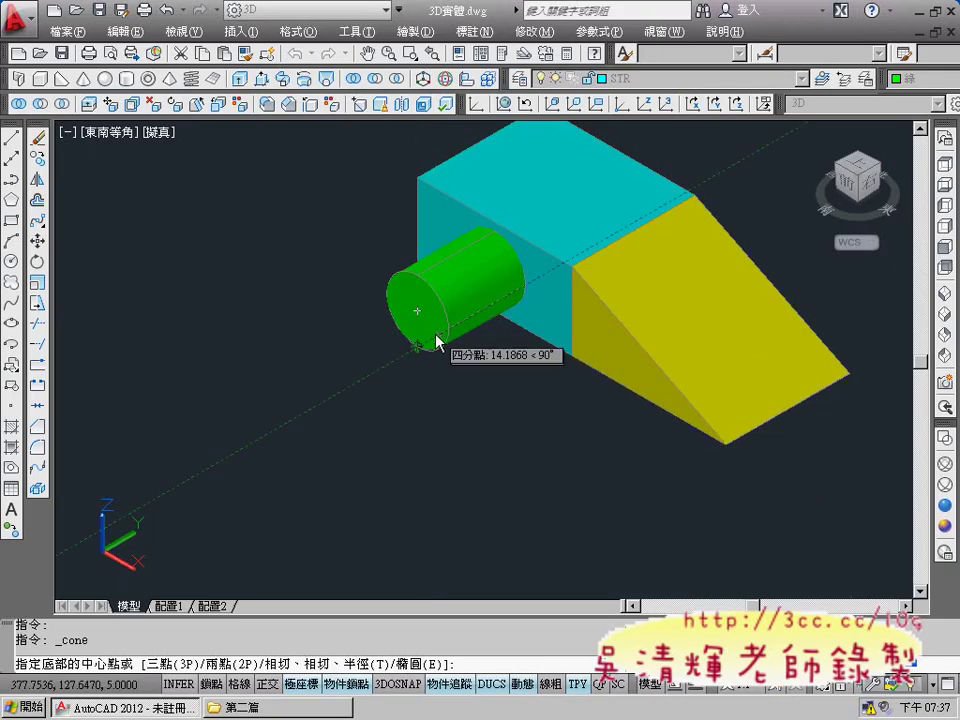
Zoom in on the green cylinder's end face, discarding the typed base coordinates 20, -20
{"action": "scroll", "coordinate": [365, 340], "scroll_direction": "up", "scroll_amount": 2}
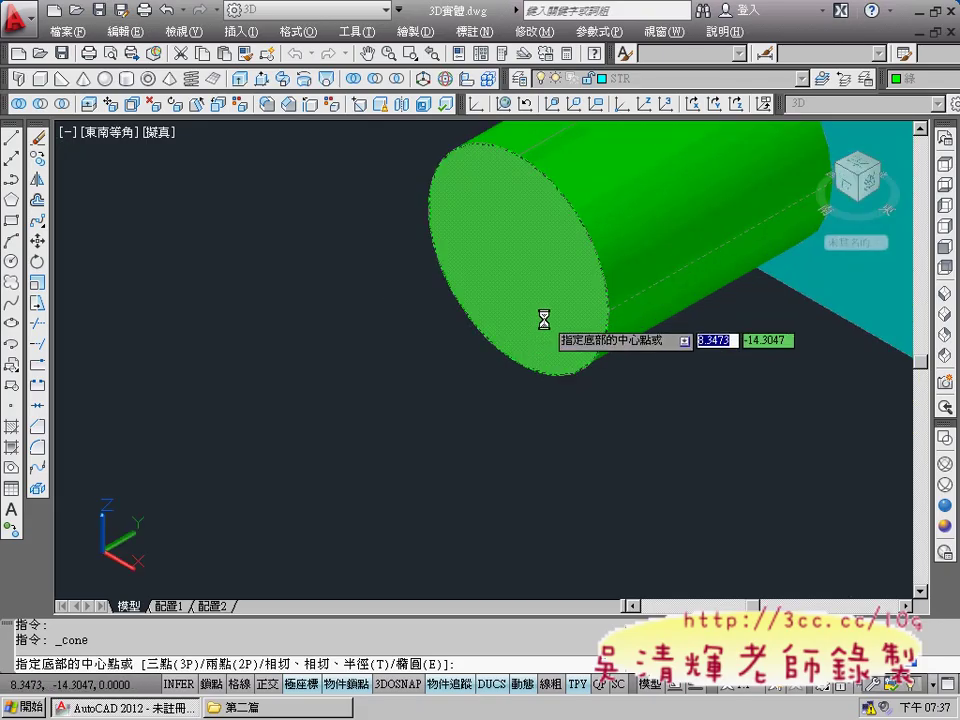
{"action": "scroll", "coordinate": [739, 369], "scroll_direction": "down", "scroll_amount": 2}
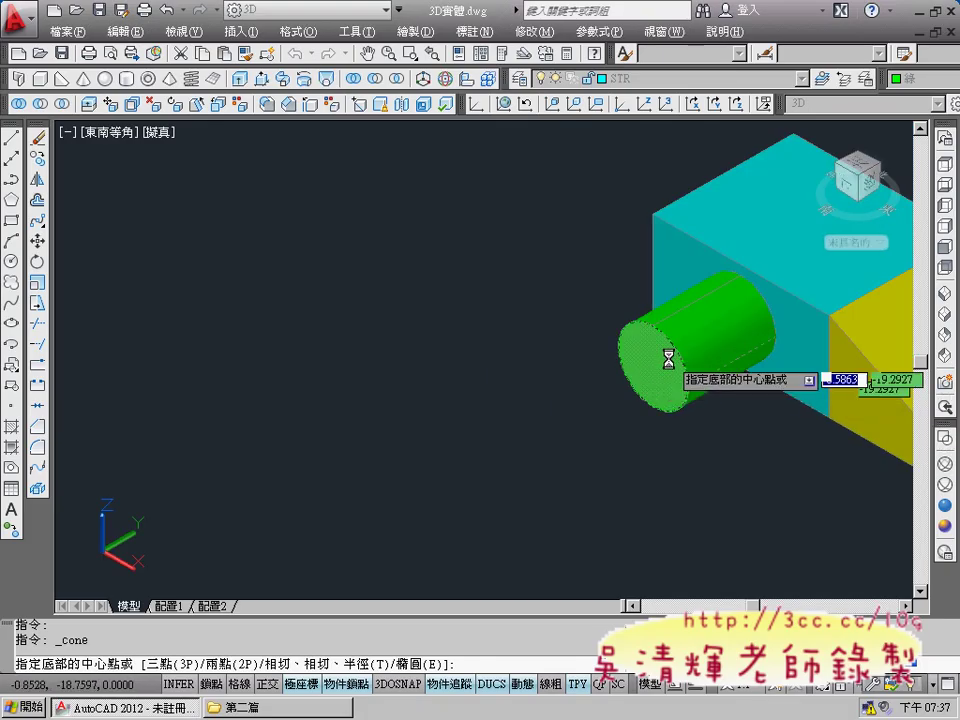
{"action": "type", "text": "20"}
{"action": "key", "text": "Tab"}
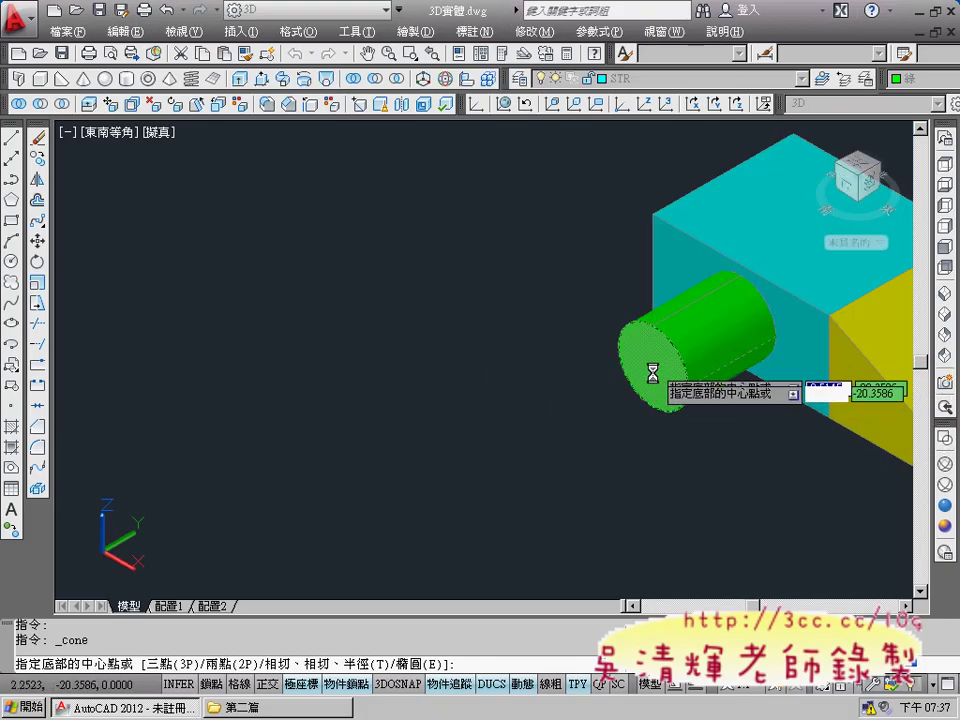
{"action": "type", "text": "-20"}
{"action": "key", "text": "BackSpace"}
{"action": "key", "text": "BackSpace"}
{"action": "key", "text": "BackSpace"}
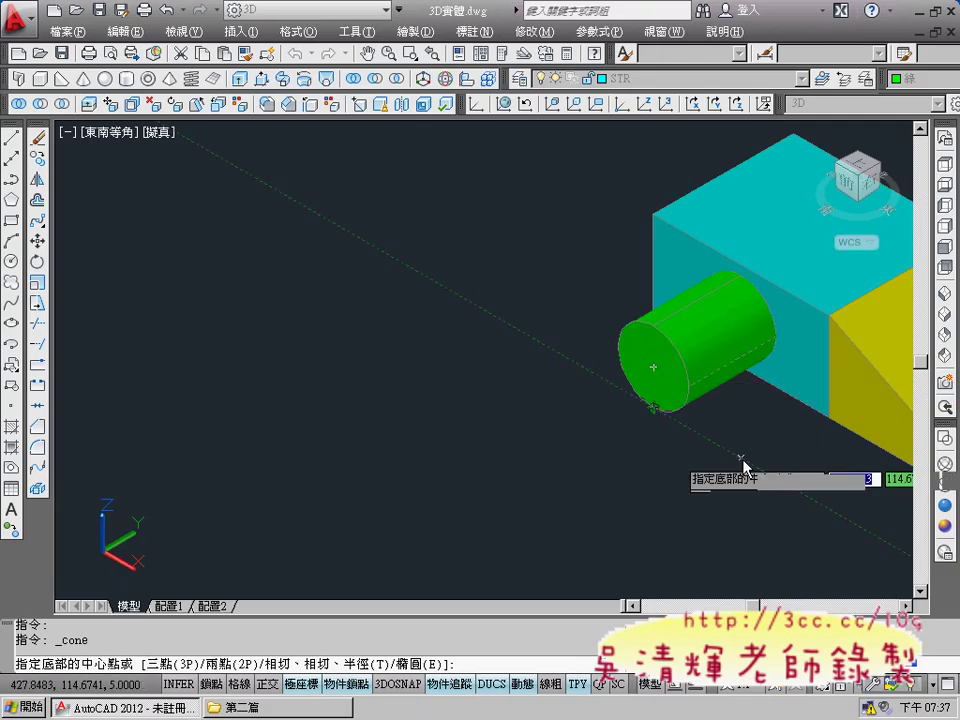
{"action": "scroll", "coordinate": [735, 430], "scroll_direction": "up", "scroll_amount": 2}
{"action": "scroll", "coordinate": [733, 428], "scroll_direction": "up", "scroll_amount": 2}
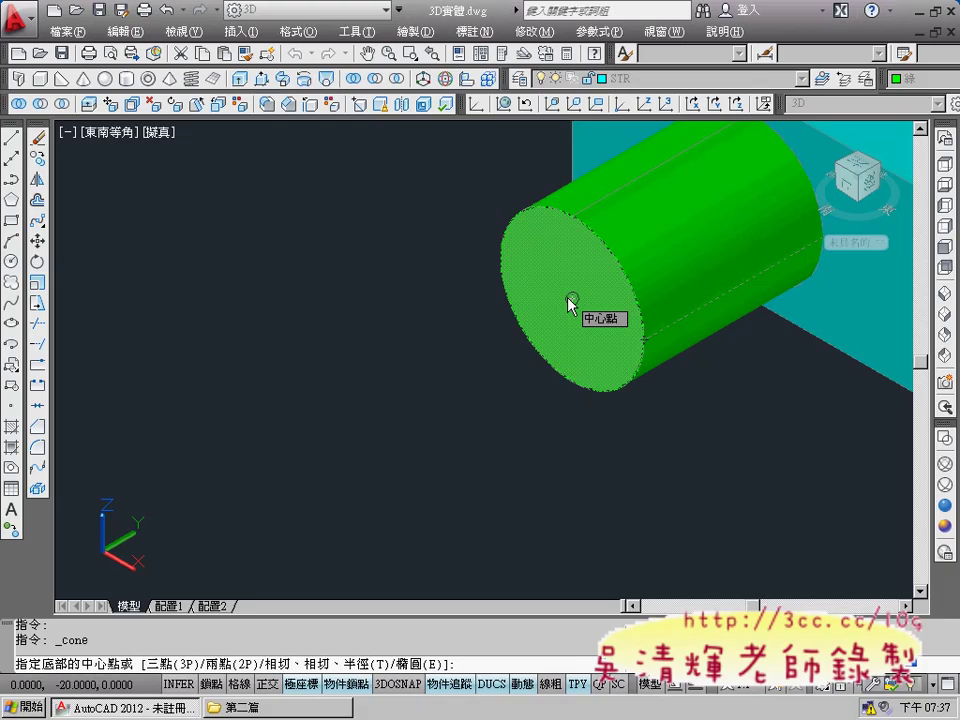
Center the cone base on the cylinder's end face, with radius 20 and height 100
{"action": "left_click", "coordinate": [568, 301]}
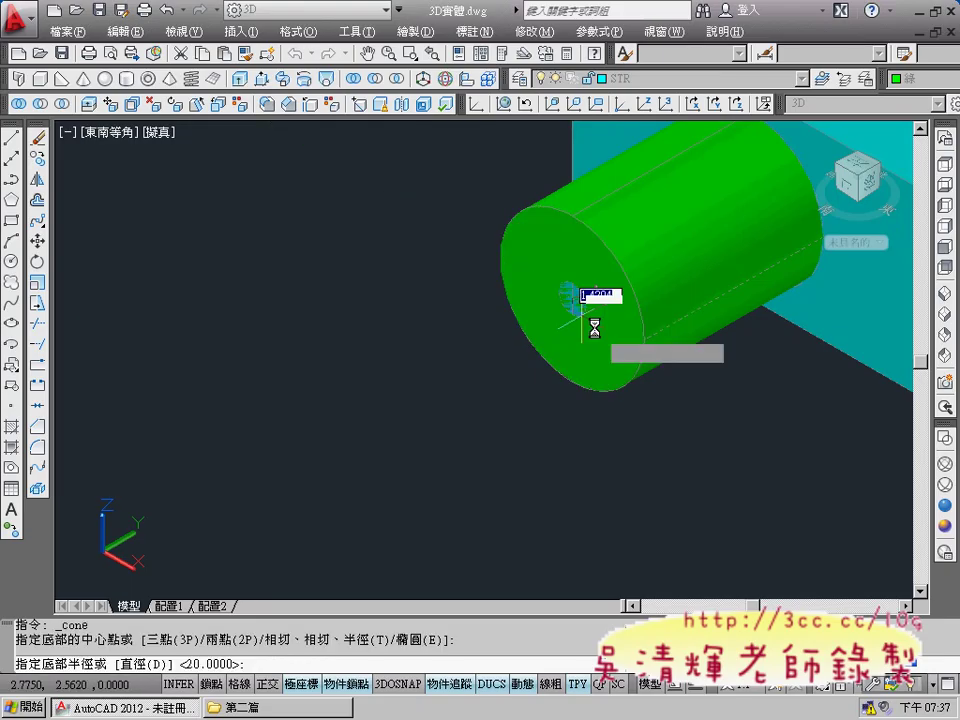
{"action": "type", "text": "2"}
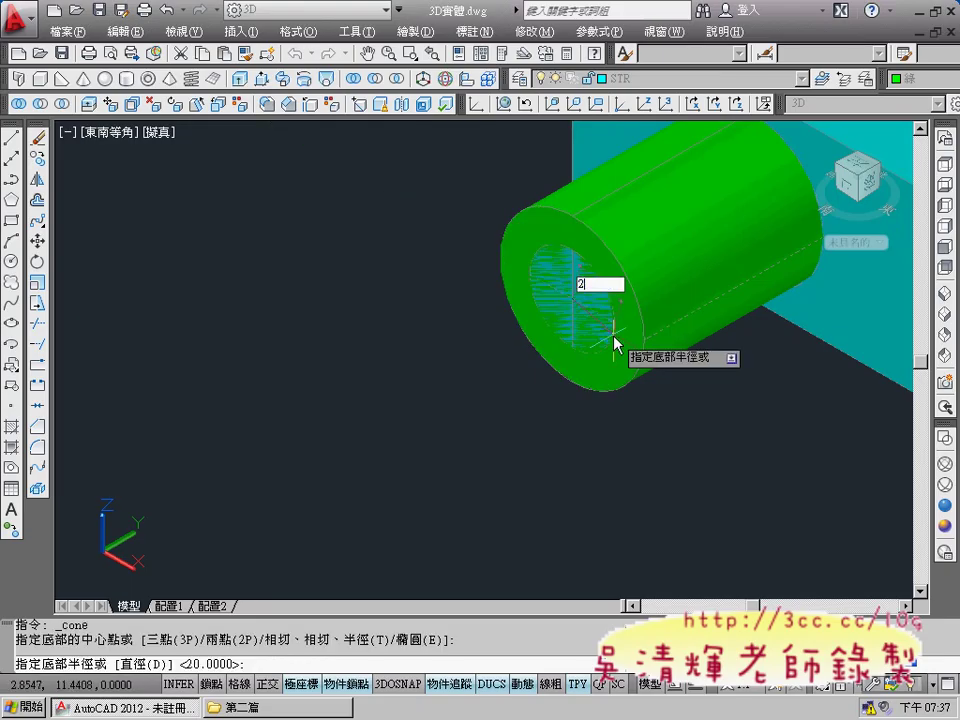
{"action": "type", "text": "0"}
{"action": "key", "text": "Return"}
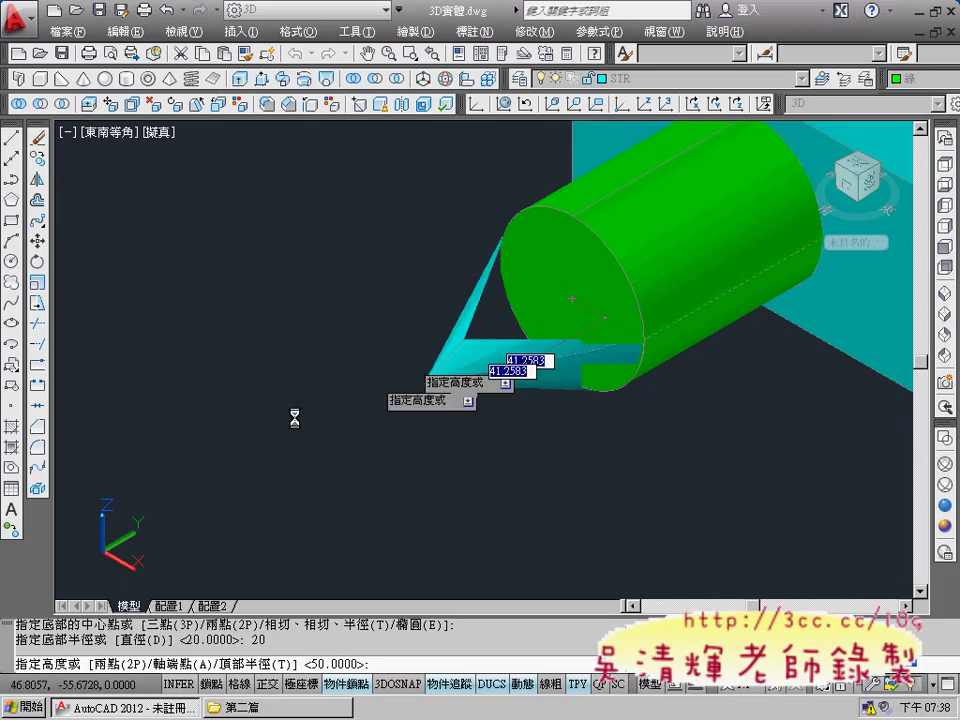
{"action": "type", "text": "1"}
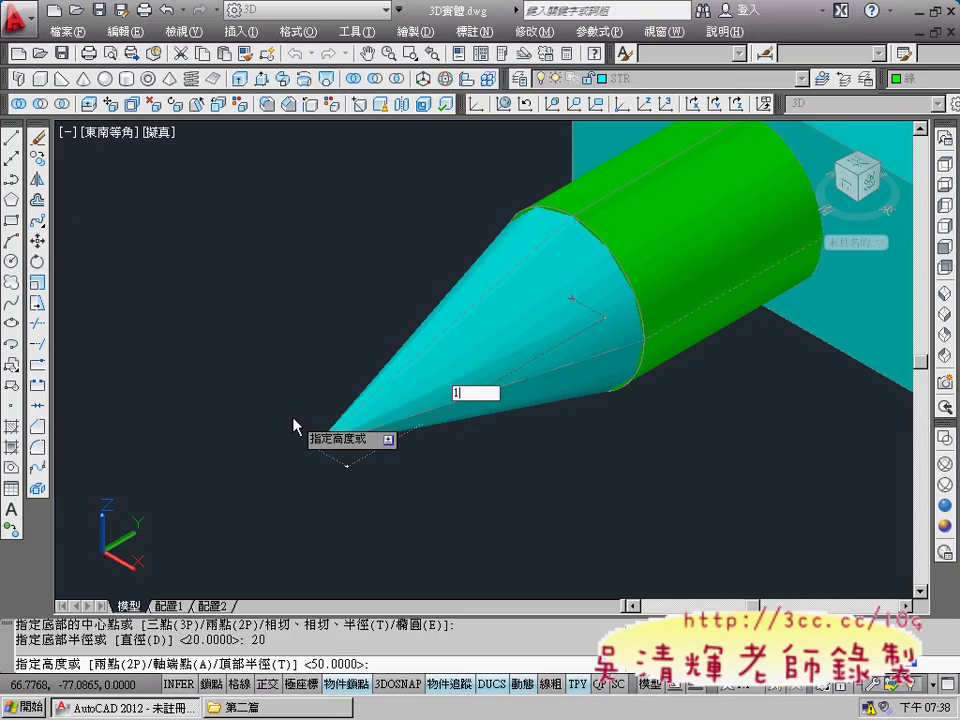
{"action": "type", "text": "00"}
{"action": "key", "text": "Return"}
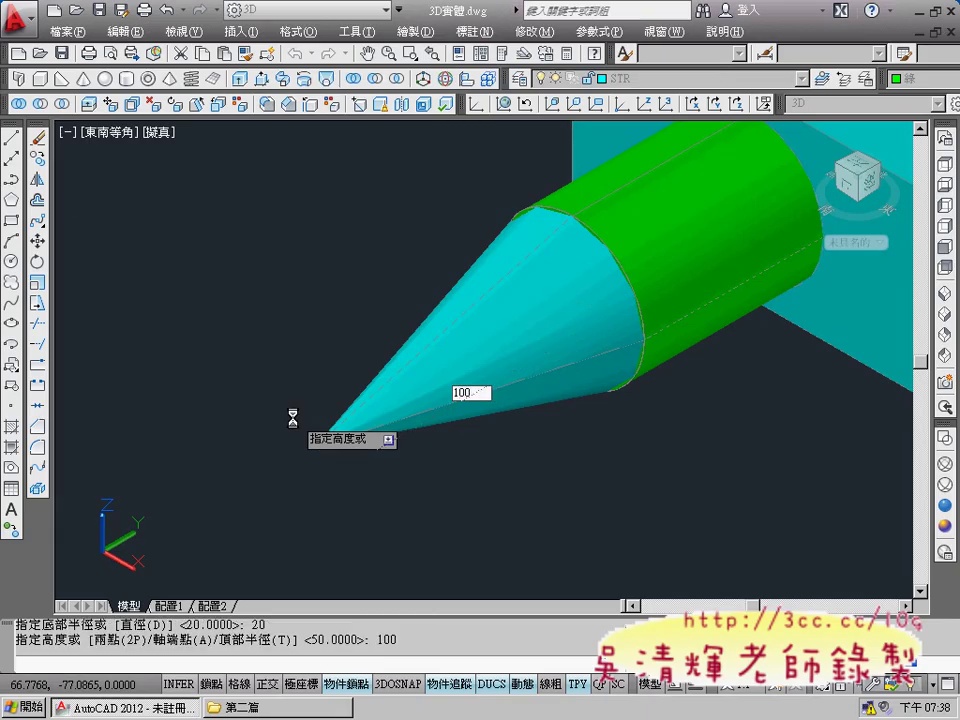
{"action": "scroll", "coordinate": [293, 418], "scroll_direction": "down", "scroll_amount": 2}
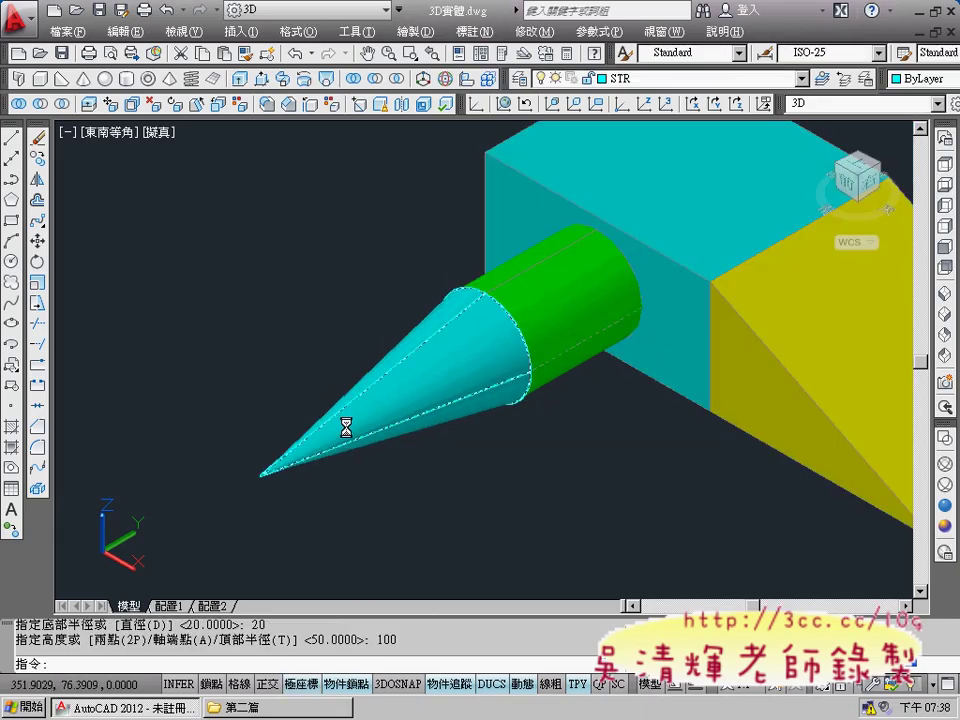
Set the new cone's colour to red (紅) in Color Control
{"action": "left_click", "coordinate": [442, 387]}
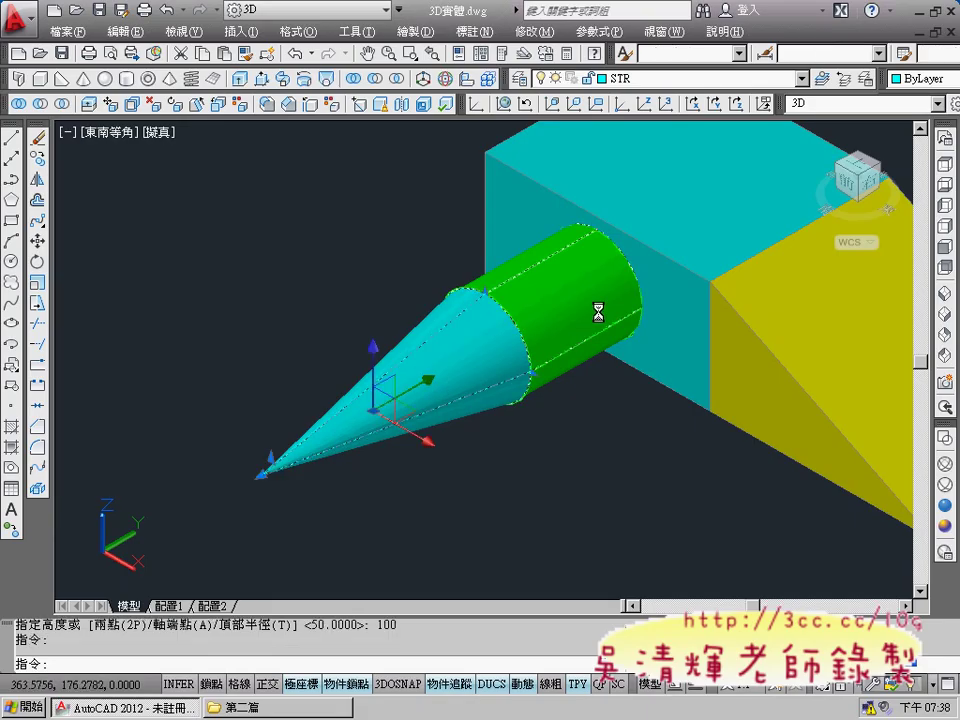
{"action": "left_click", "coordinate": [912, 80]}
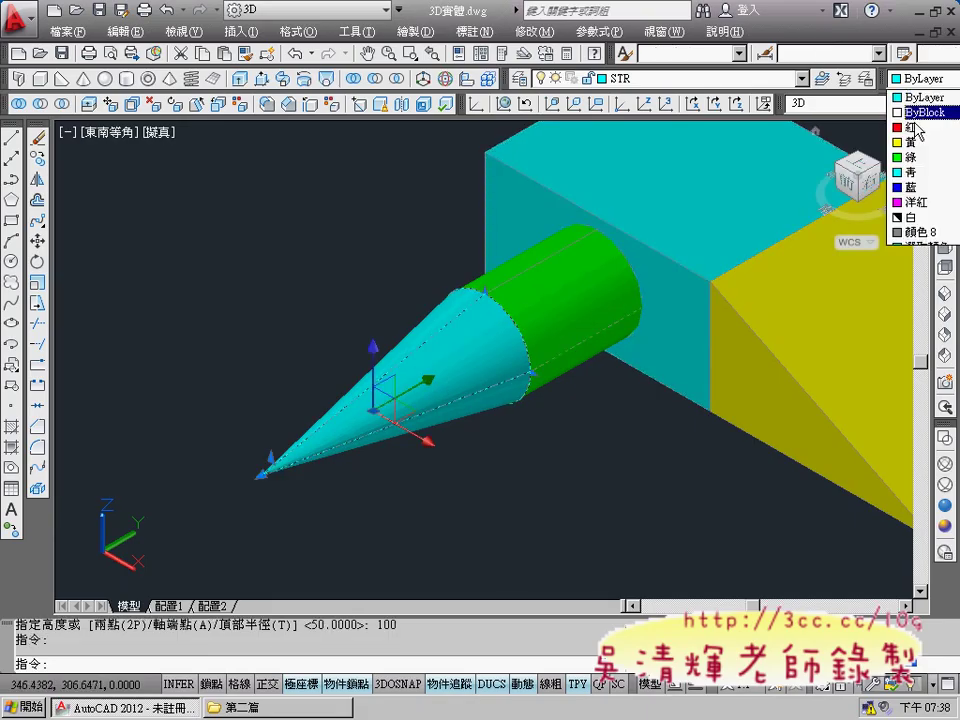
{"action": "left_click", "coordinate": [910, 127]}
Zoom out and pan to bring the other model copy into view
{"action": "scroll", "coordinate": [671, 362], "scroll_direction": "down", "scroll_amount": 2}
{"action": "scroll", "coordinate": [671, 362], "scroll_direction": "down", "scroll_amount": 2}
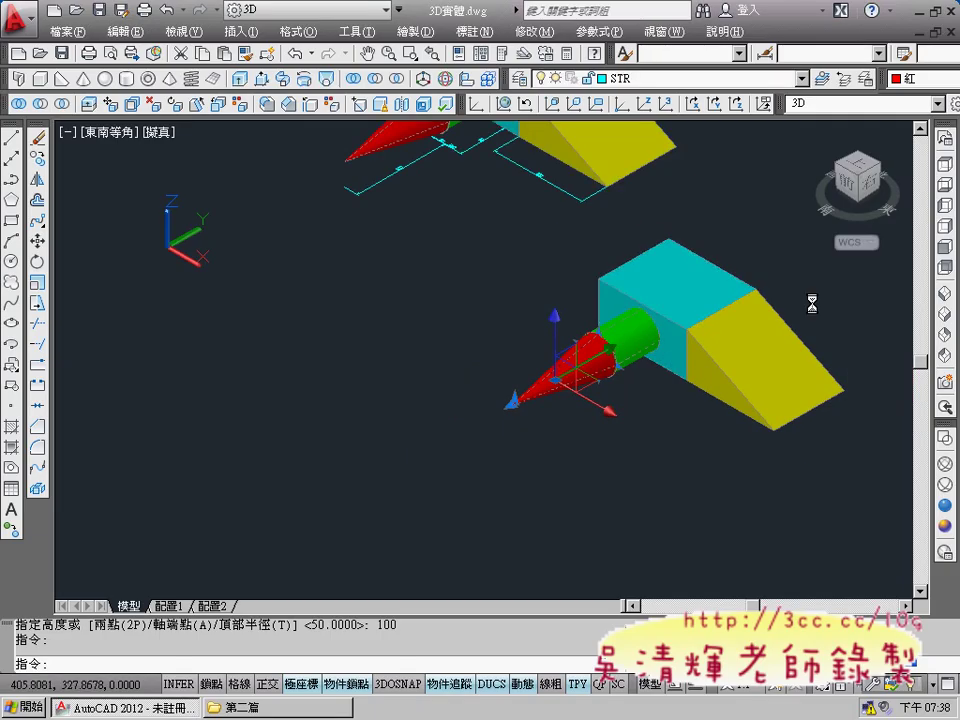
{"action": "middle_click_drag", "start_coordinate": [739, 298], "coordinate": [441, 331]}
{"action": "scroll", "coordinate": [441, 331], "scroll_direction": "down", "scroll_amount": 2}
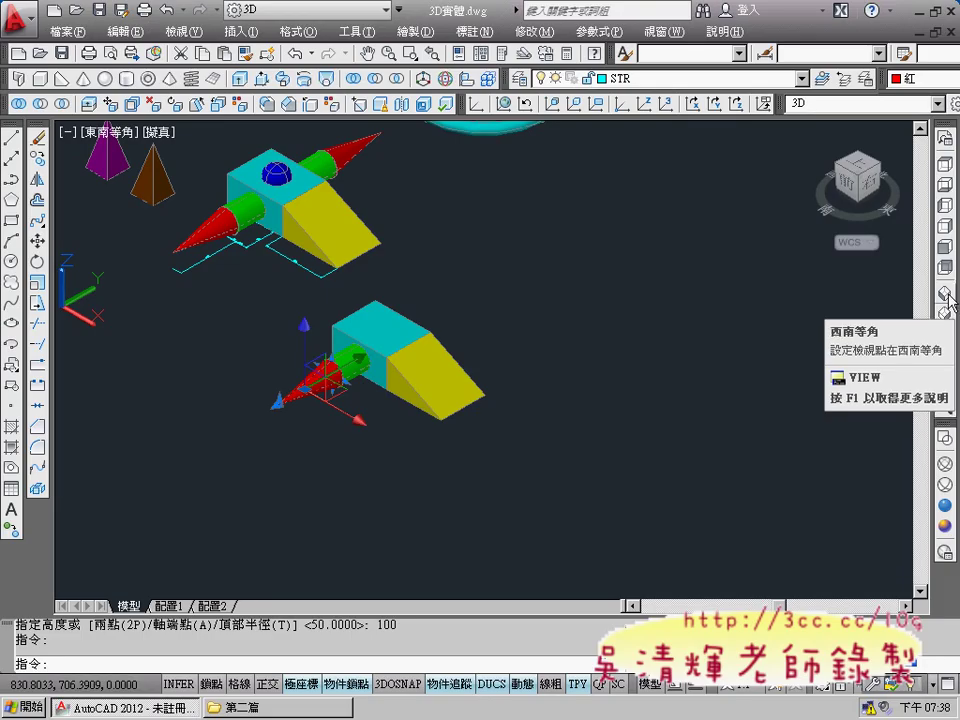
Cycle through SW, SE and NE Isometric views, ending on NE Isometric
{"action": "left_click", "coordinate": [948, 296]}
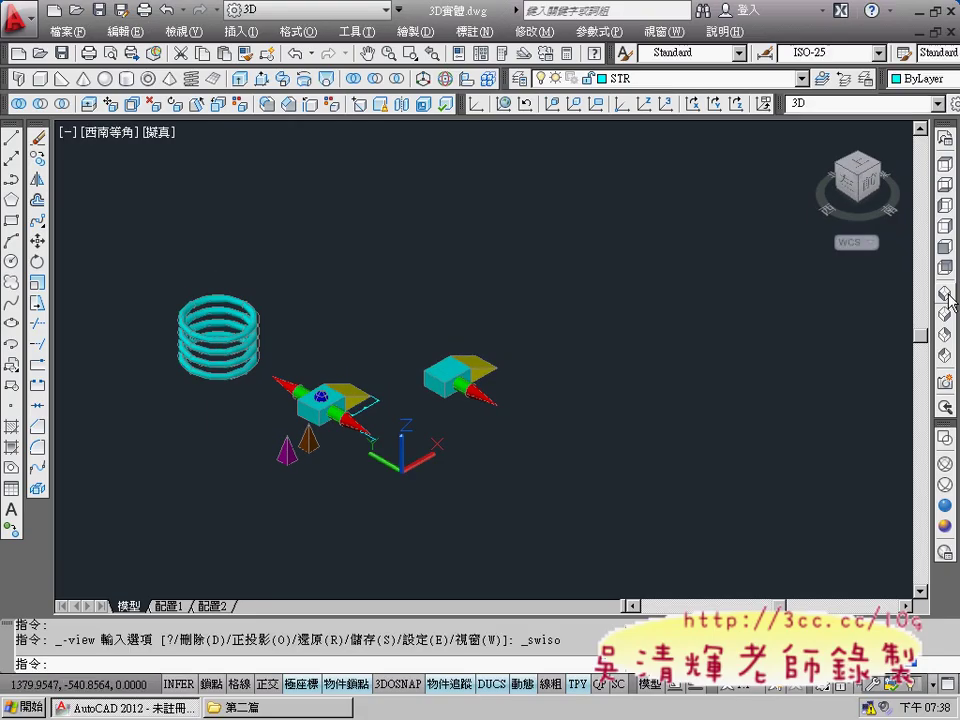
{"action": "left_click", "coordinate": [949, 314]}
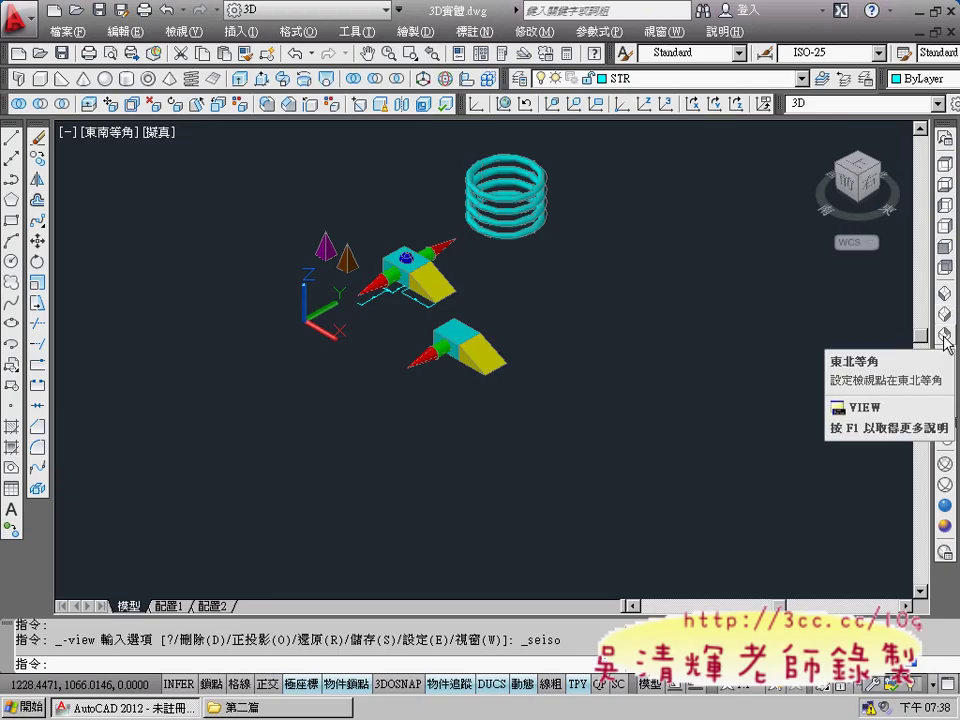
{"action": "left_click", "coordinate": [944, 337]}
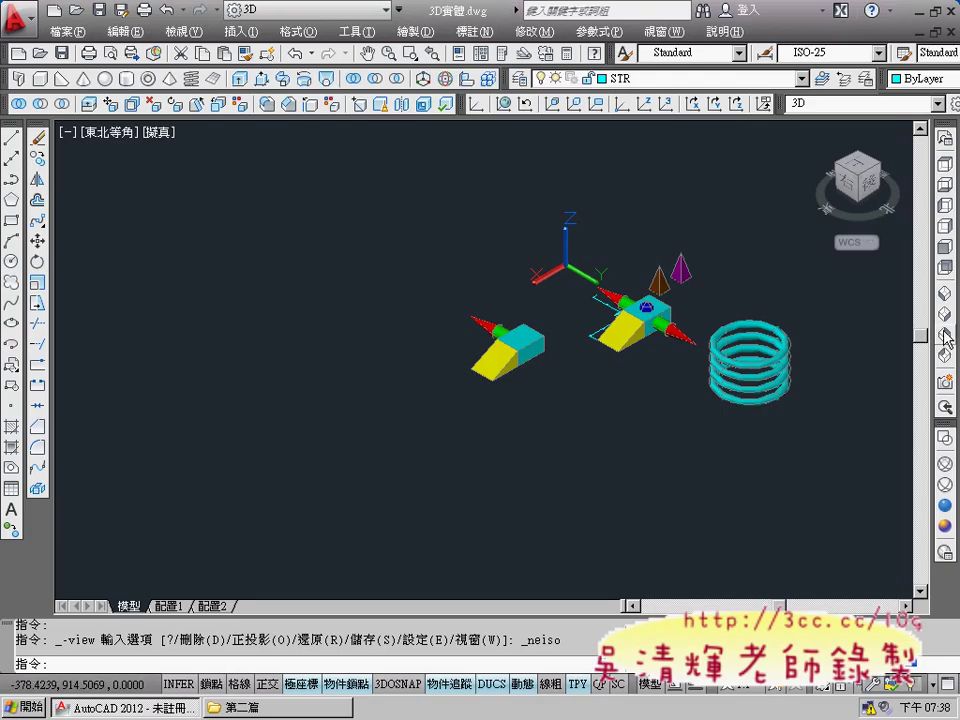
{"action": "left_click", "coordinate": [944, 318]}
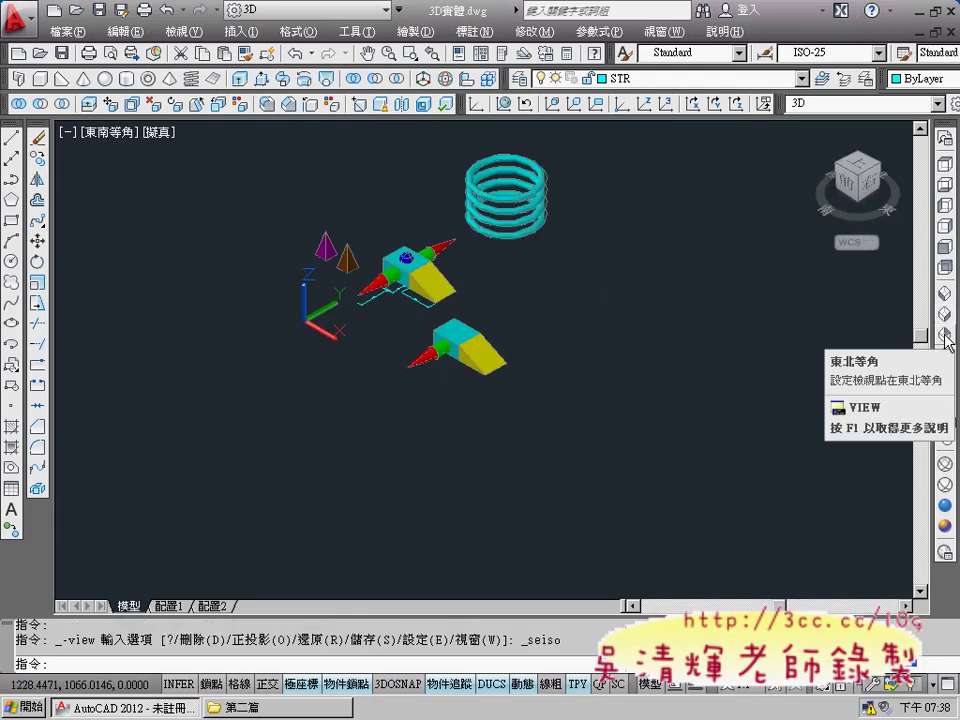
{"action": "left_click", "coordinate": [946, 338]}
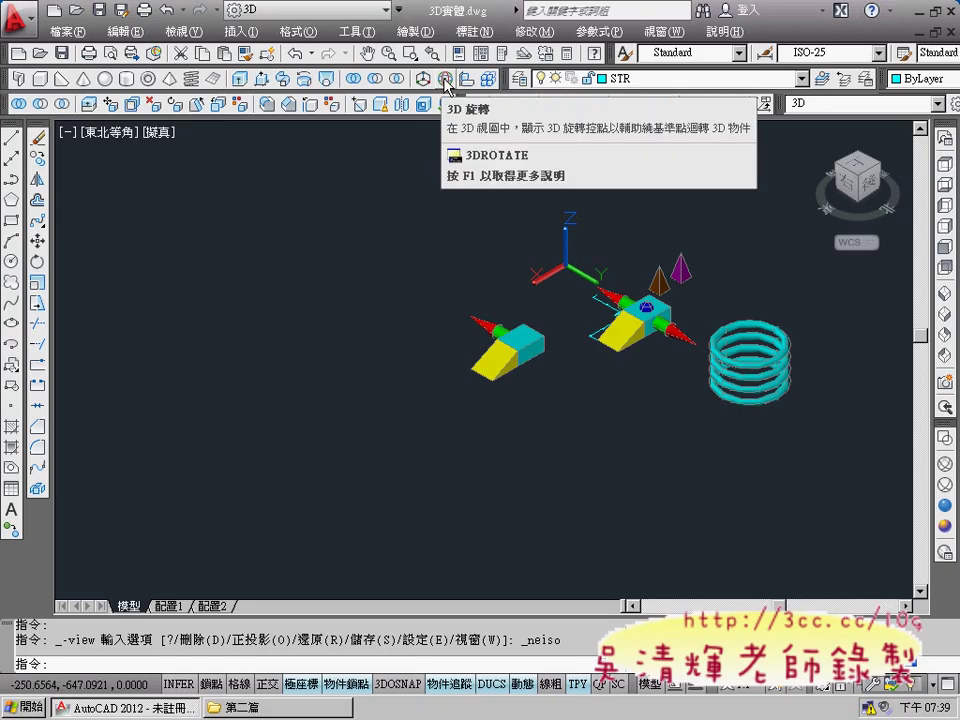
Cancel the stray 3D Mirror selection and orbit the view to a new angle
{"action": "left_click", "coordinate": [538, 33]}
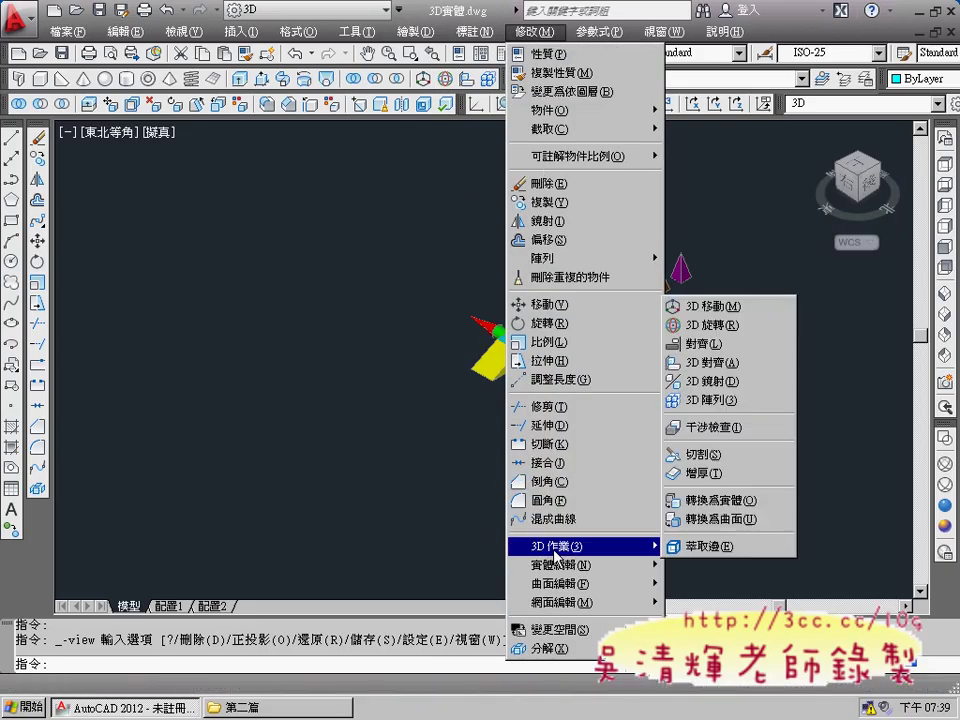
{"action": "mouse_move", "coordinate": [580, 546]}
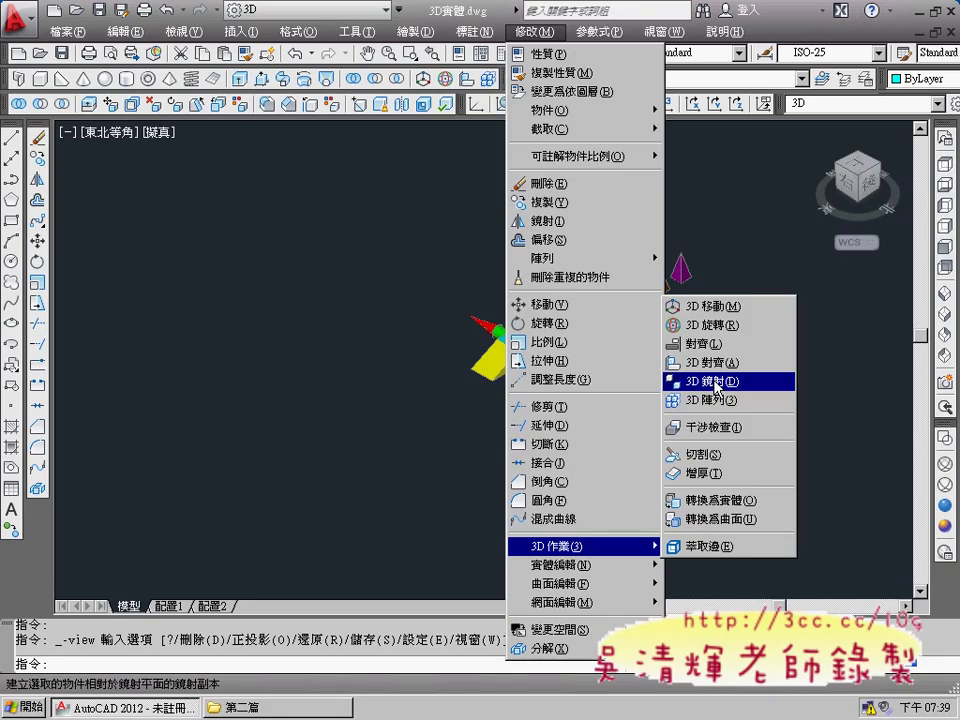
{"action": "left_click", "coordinate": [337, 450]}
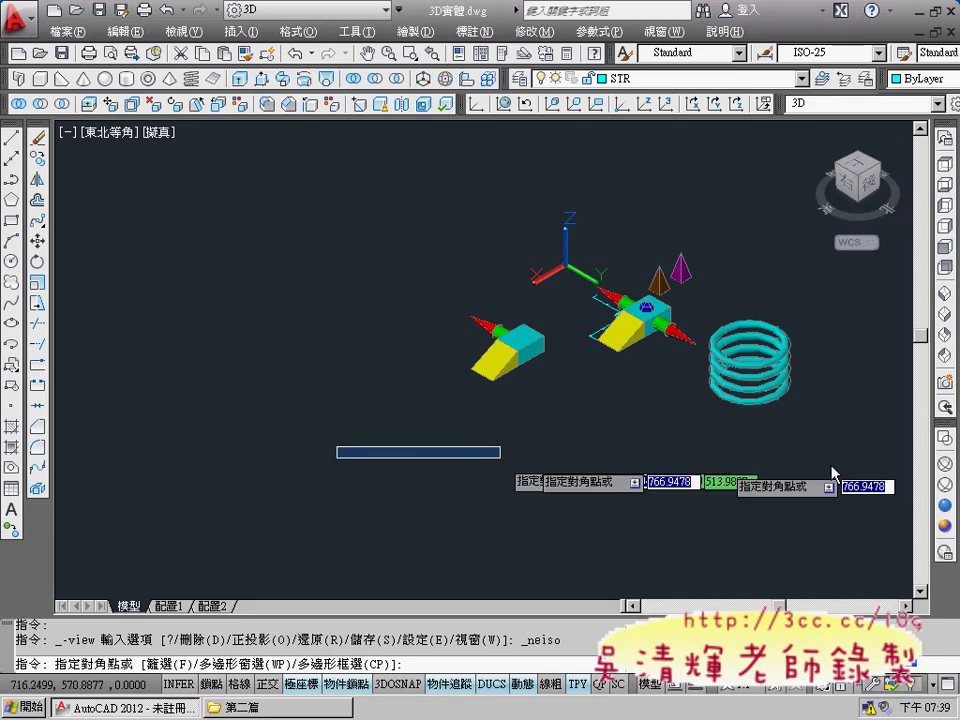
{"action": "key", "text": "Escape"}
{"action": "middle_click_drag", "start_coordinate": [700, 450], "coordinate": [497, 436], "text": "shift"}
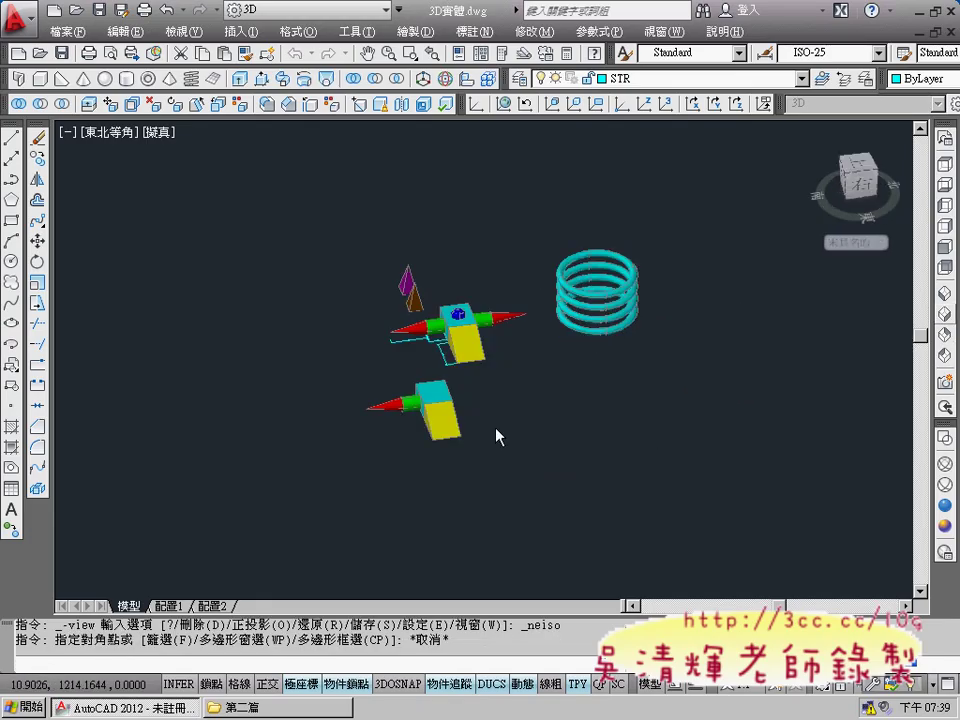